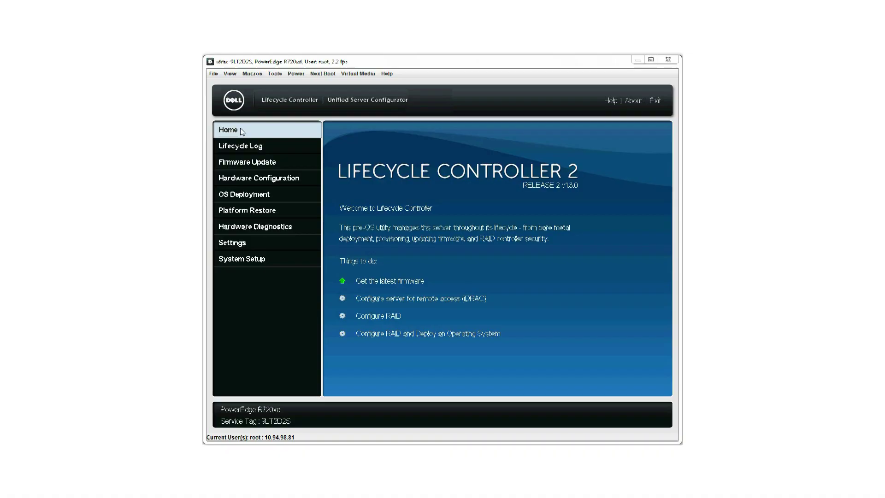
# - Connect virtual media to the server at 10.94.197.164 from the Virtual Media menu
pyautogui.click(359, 74)
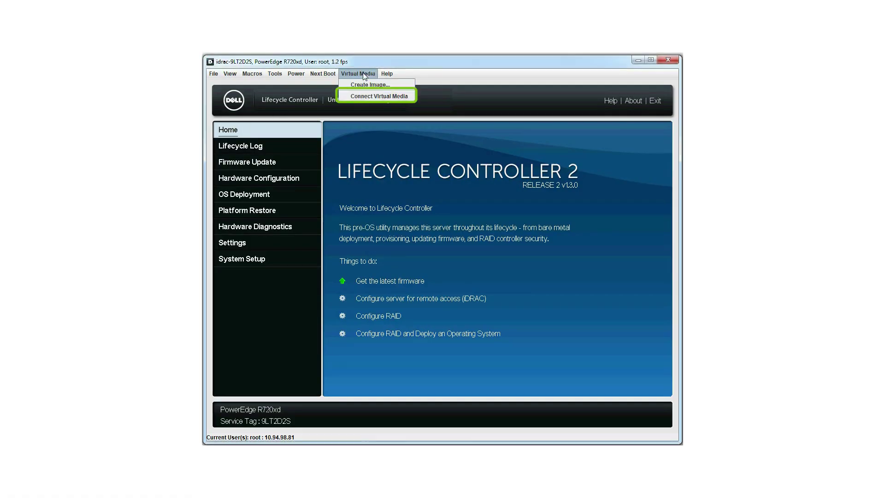
pyautogui.click(364, 96)
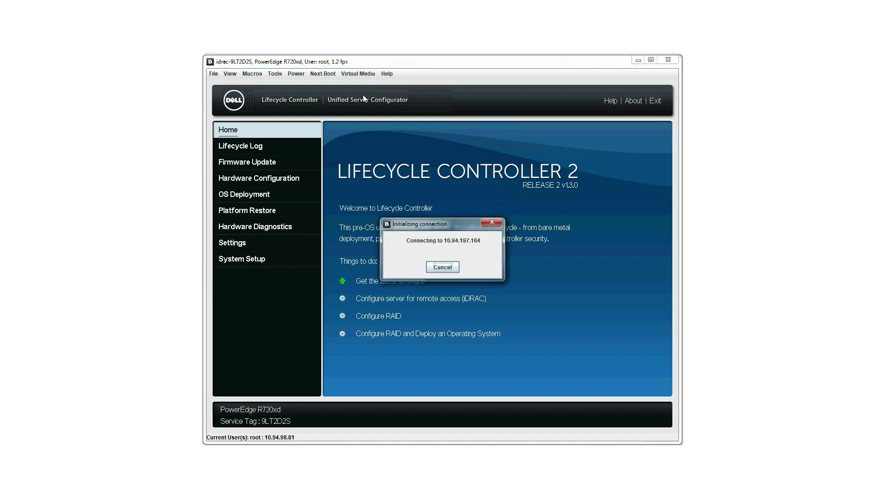
# - Map K8GM7A01_7C7DFA31_WS12_MUL_DC.iso from the Desktop as the virtual CD/DVD drive
pyautogui.click(361, 73)
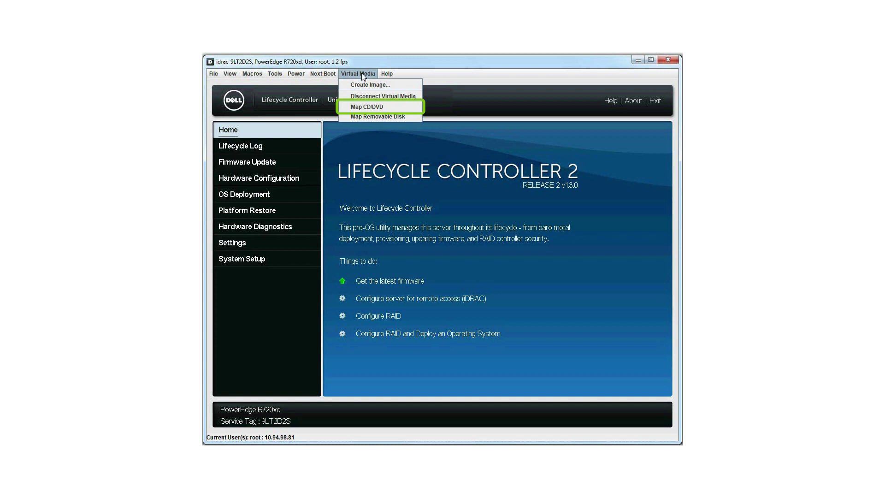
pyautogui.click(364, 106)
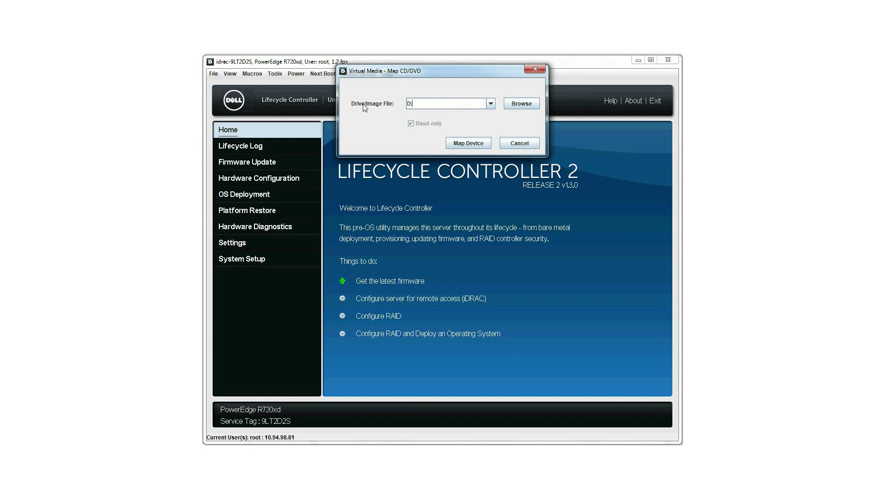
pyautogui.click(514, 105)
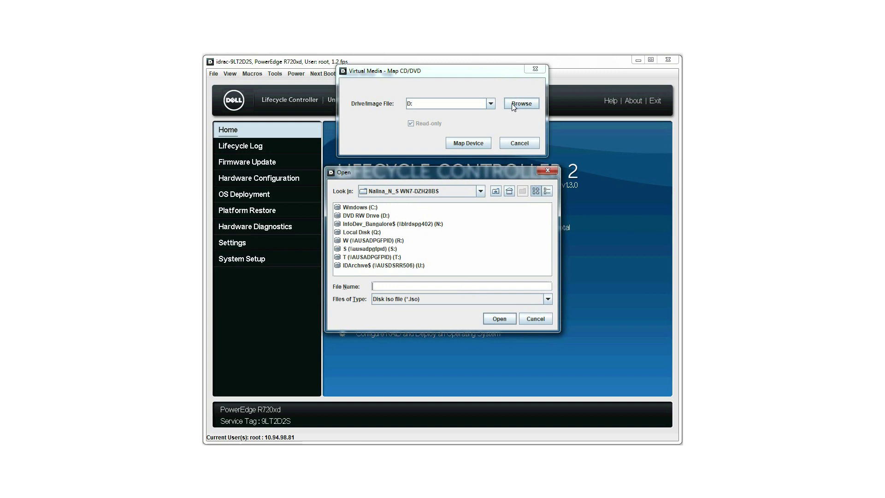
pyautogui.click(480, 191)
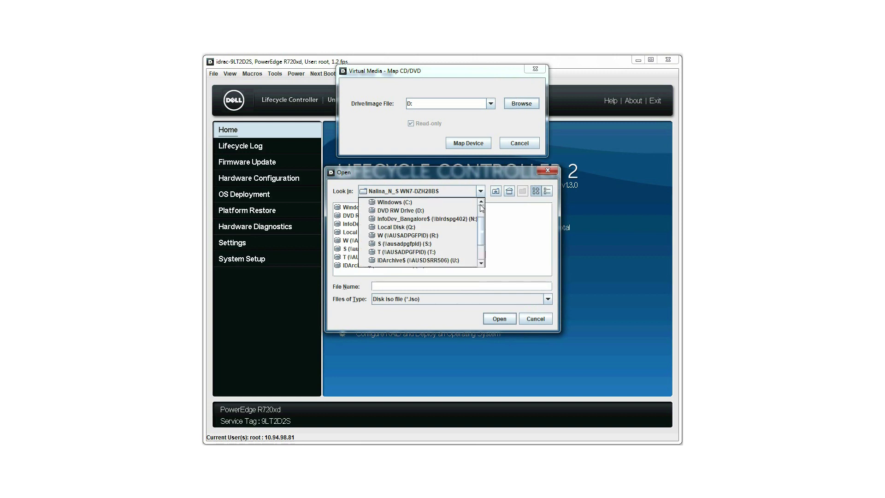
pyautogui.click(473, 207)
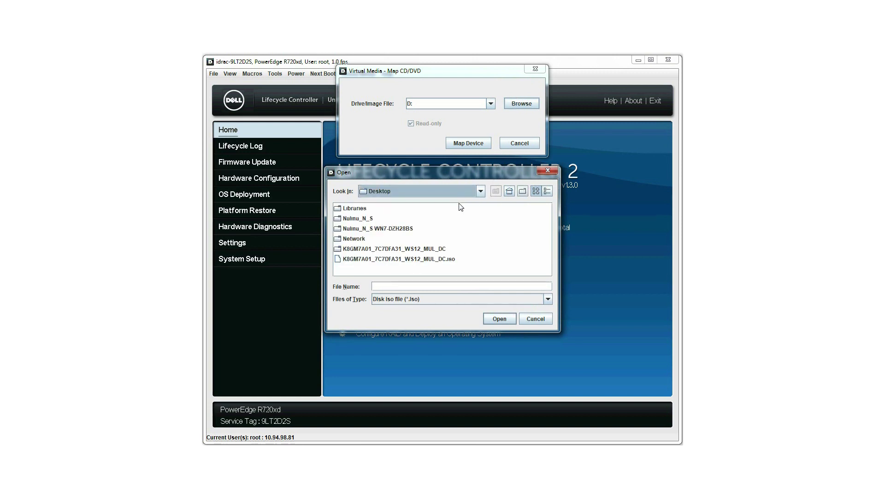
pyautogui.click(446, 259)
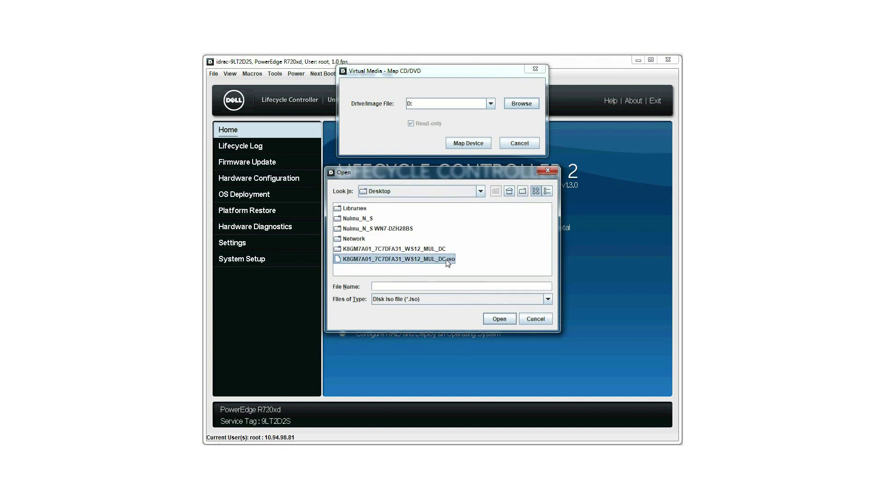
pyautogui.click(493, 318)
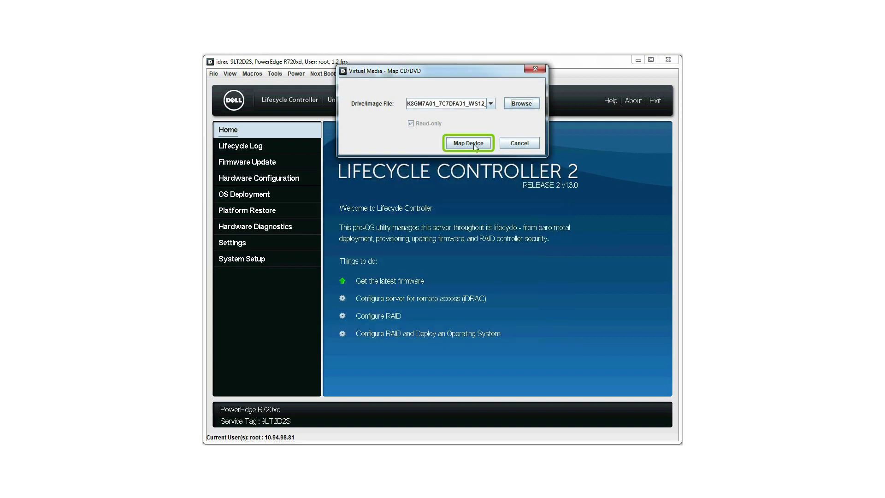
pyautogui.click(474, 143)
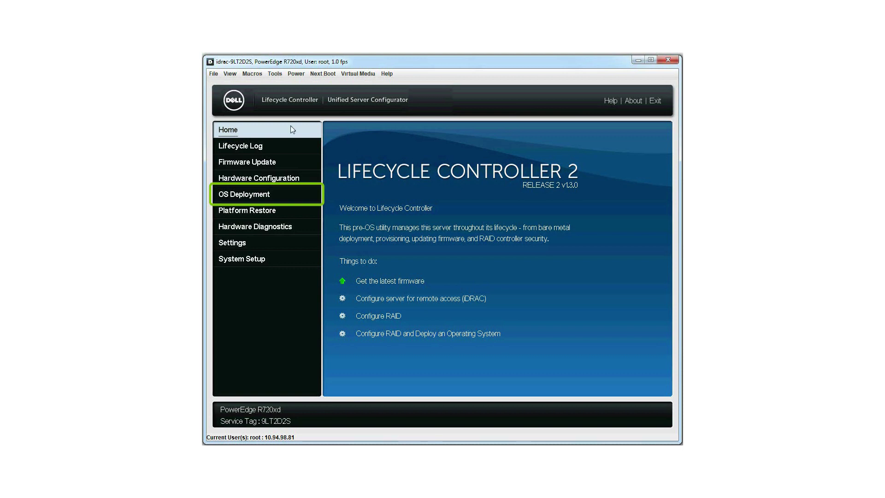
# - Launch Deploy OS from OS Deployment and select Configure RAID First
pyautogui.click(268, 197)
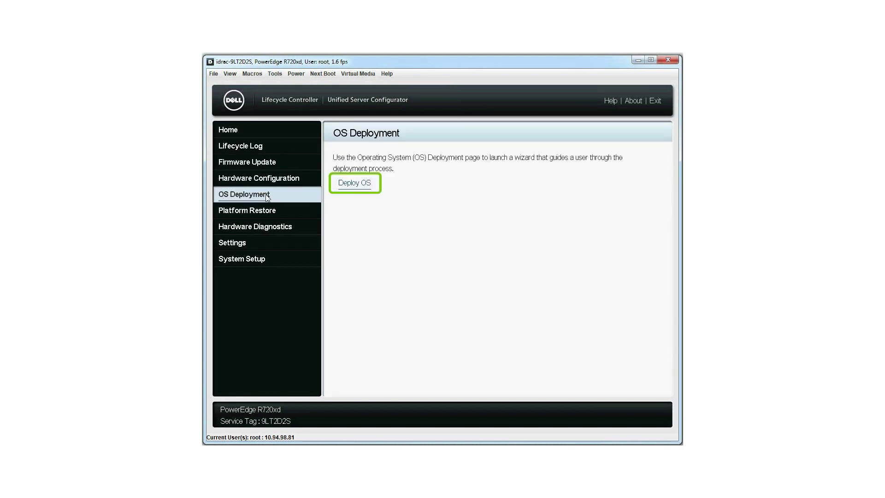
pyautogui.click(353, 183)
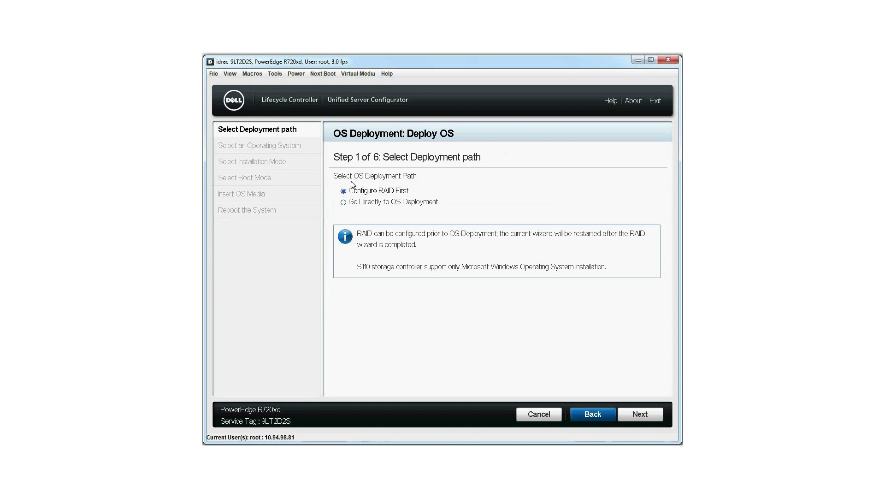
pyautogui.click(344, 193)
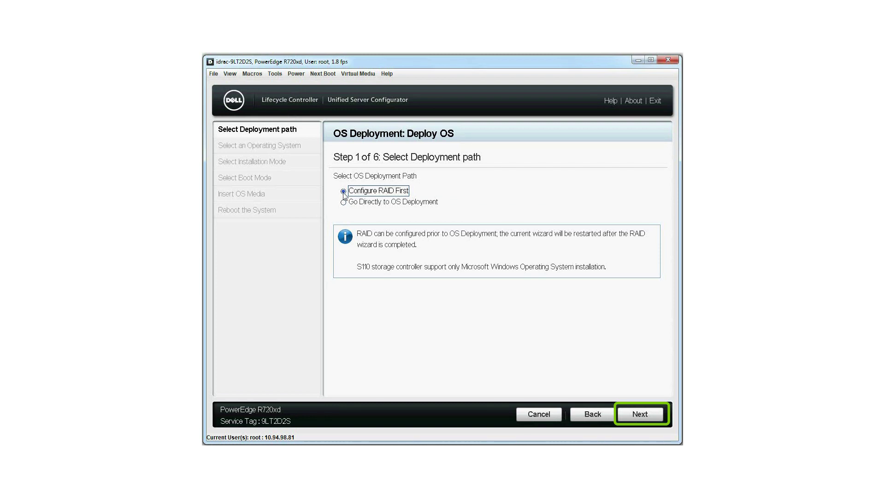
# - Keep the default controller, choose RAID 0, and select Physical Disk 0:1:0 as its only drive
pyautogui.click(633, 414)
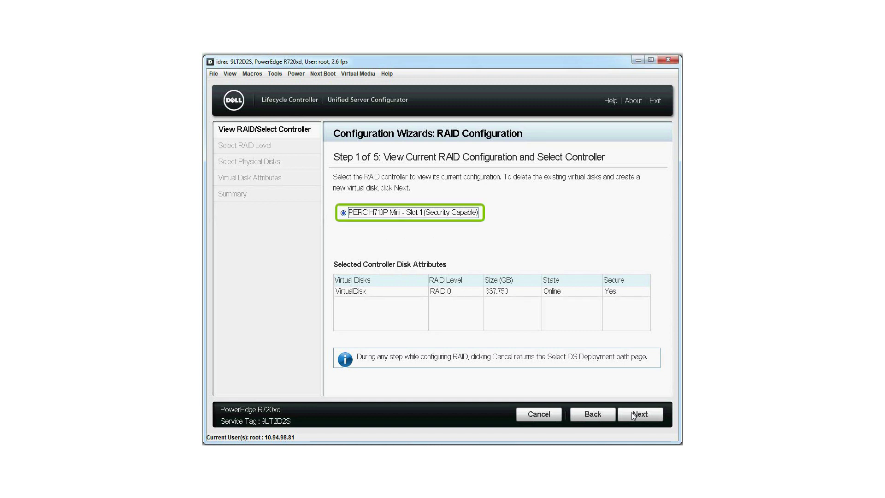
pyautogui.click(632, 414)
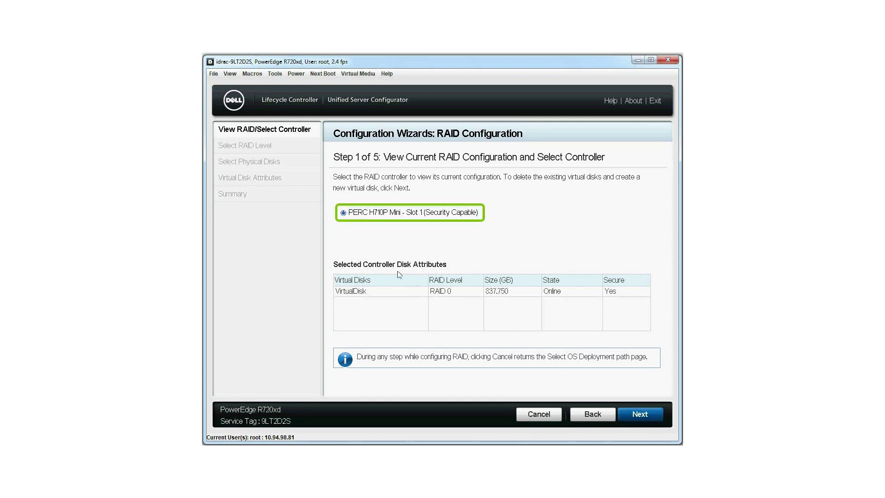
pyautogui.click(632, 411)
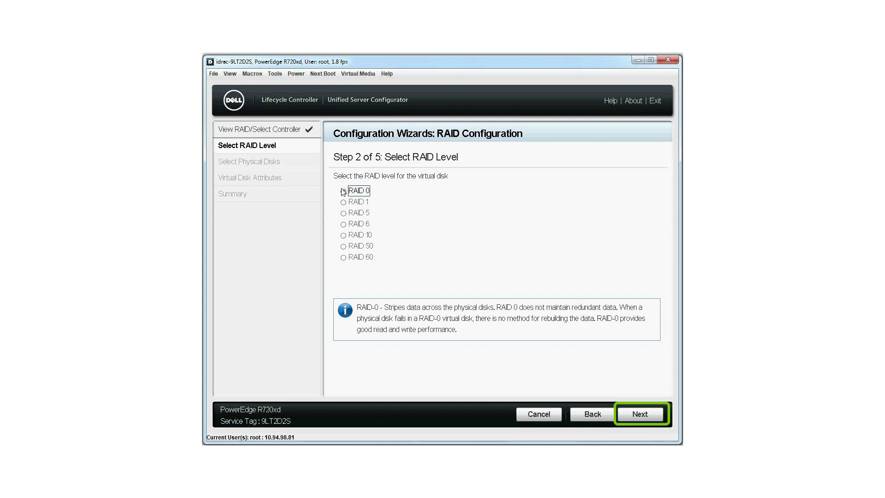
pyautogui.click(639, 413)
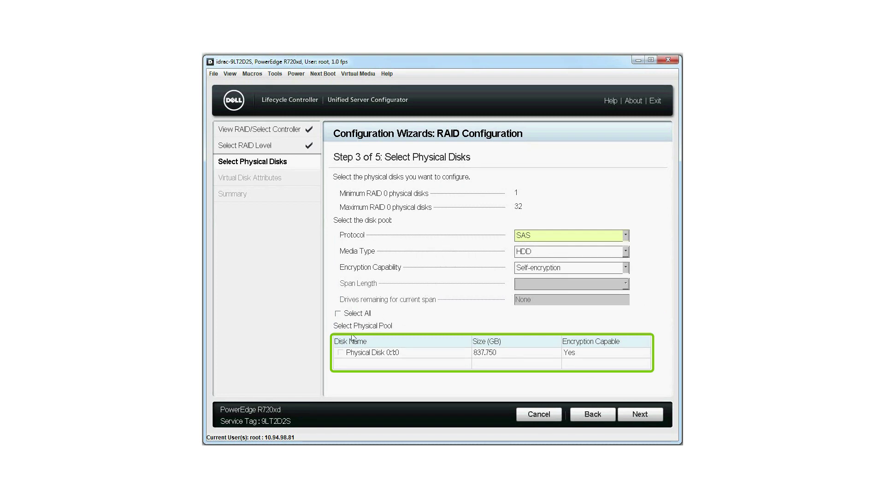
pyautogui.click(341, 352)
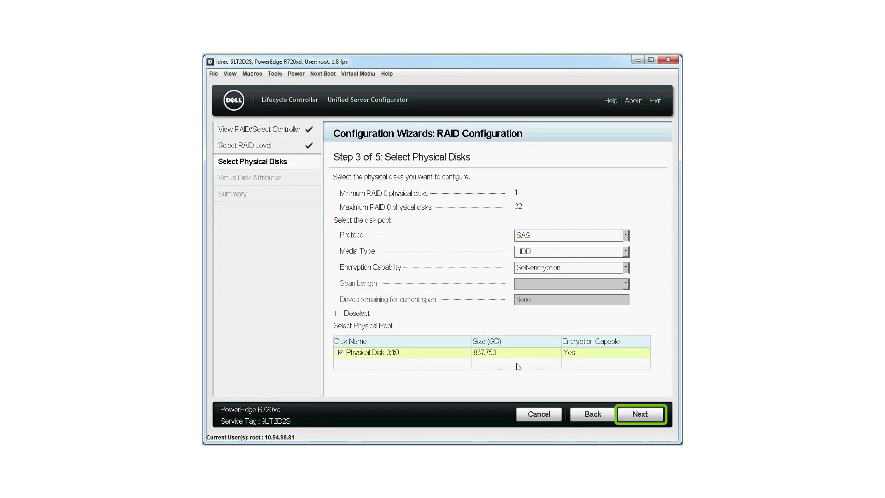
pyautogui.click(638, 414)
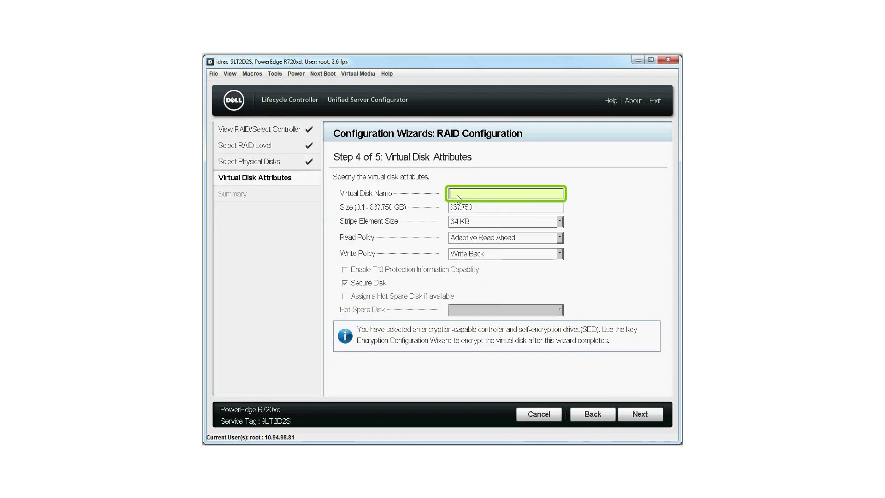
# - Name the virtual disk 'VD', keeping default size, stripe and cache policies
pyautogui.write('VD')
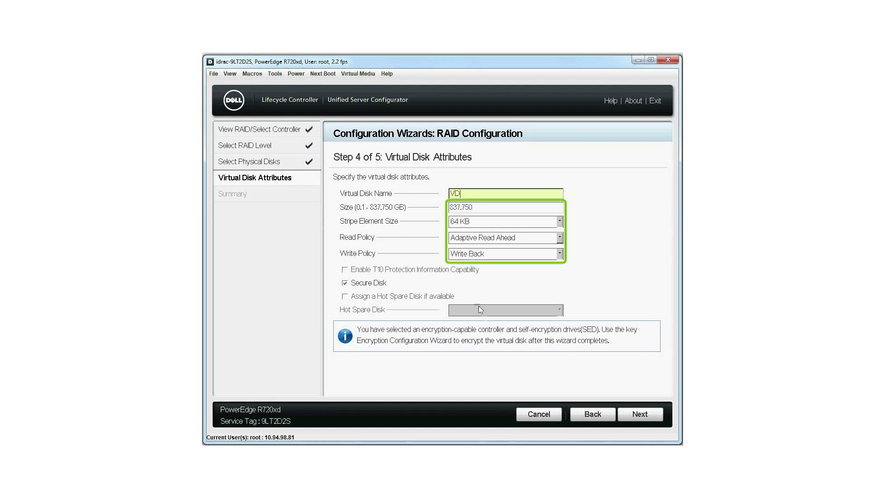
pyautogui.click(640, 414)
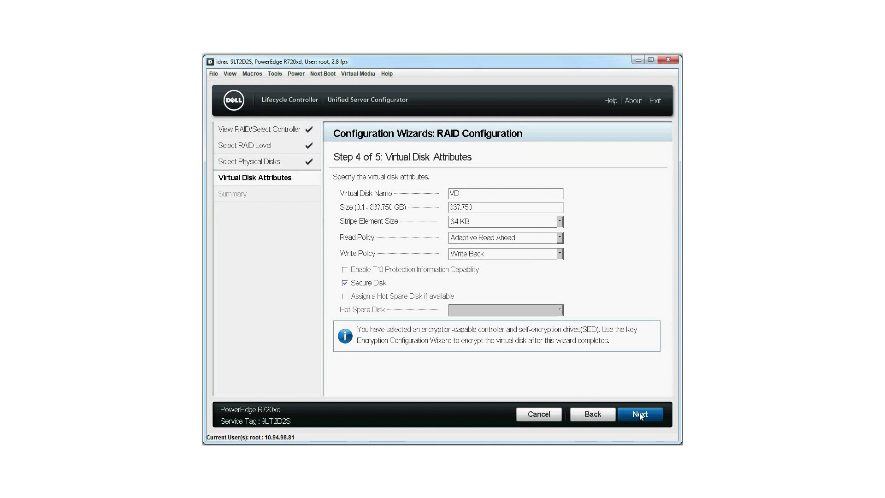
pyautogui.click(640, 415)
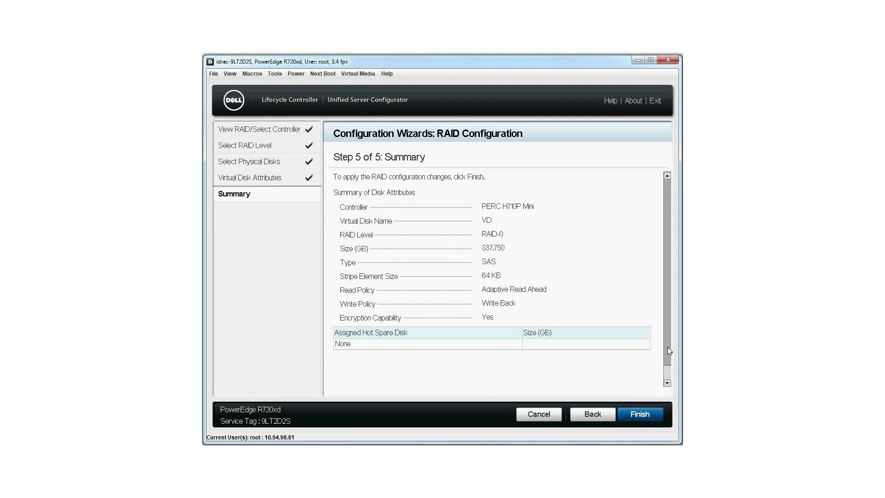
# - Apply the 837.750 GB RAID-0 virtual disk VD and acknowledge the success message
pyautogui.scroll(-1, 667, 347)
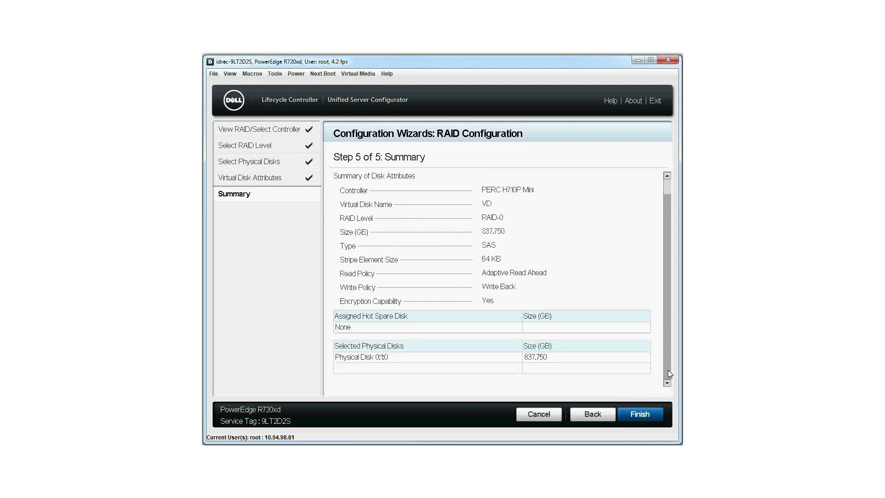
pyautogui.click(641, 414)
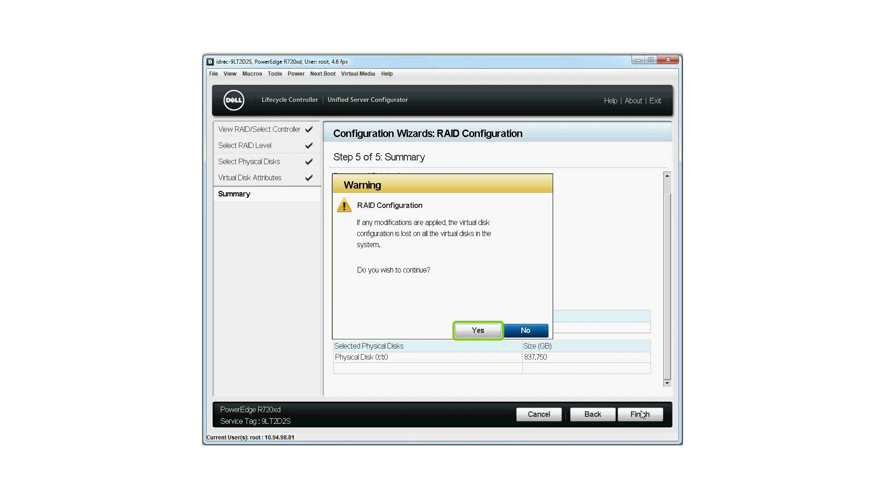
pyautogui.click(482, 327)
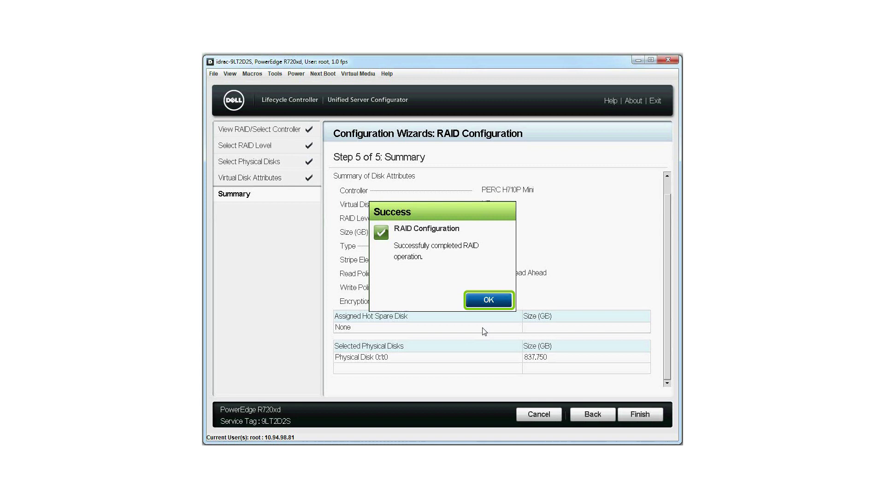
pyautogui.click(487, 300)
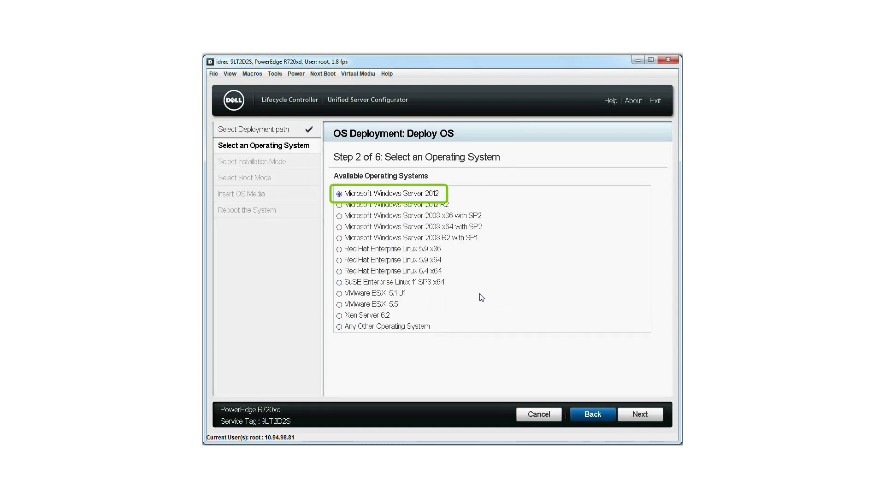
# - Select Microsoft Windows Server 2012 as the operating system to deploy
pyautogui.click(341, 194)
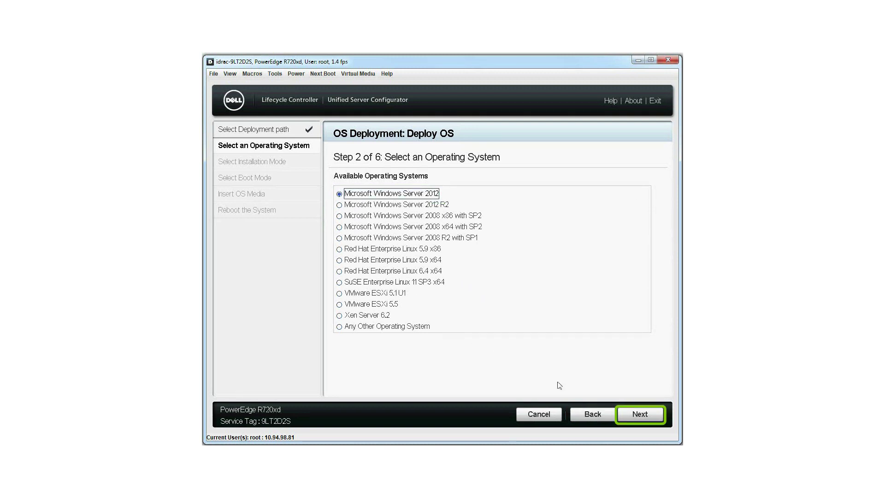
pyautogui.click(638, 416)
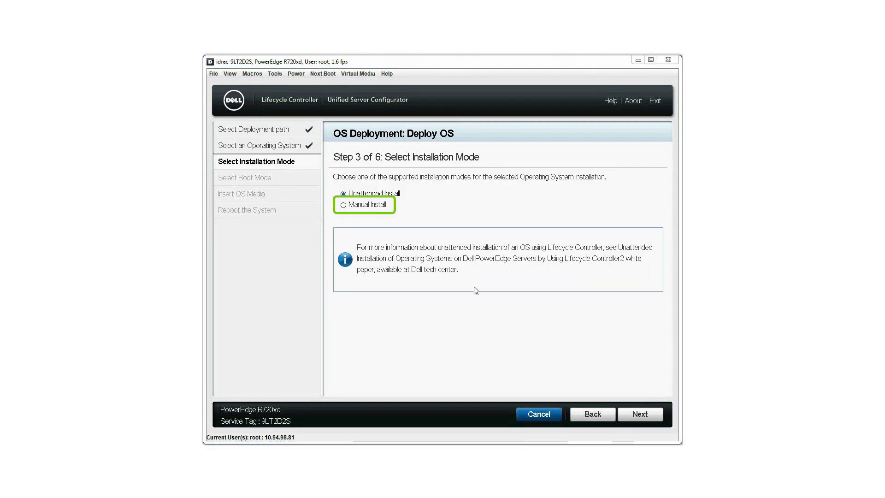
# - Choose Manual Install with BIOS boot mode and validate the Windows Server 2012 media
pyautogui.click(344, 206)
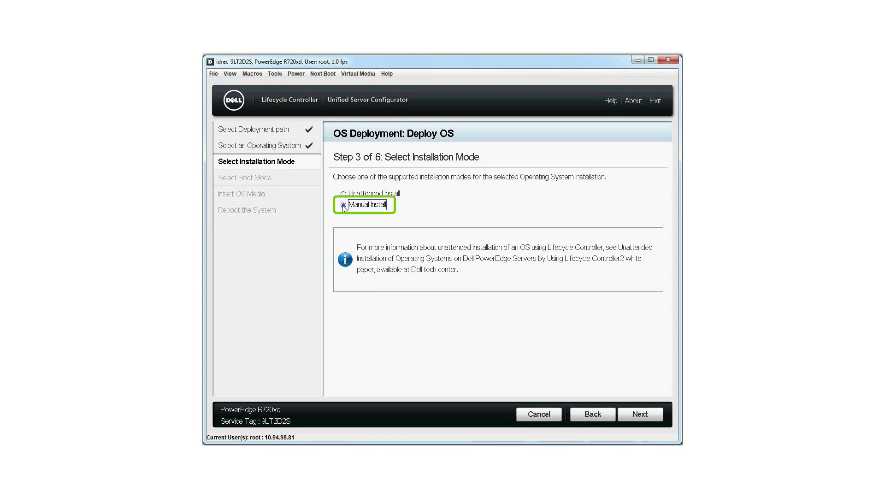
pyautogui.click(654, 414)
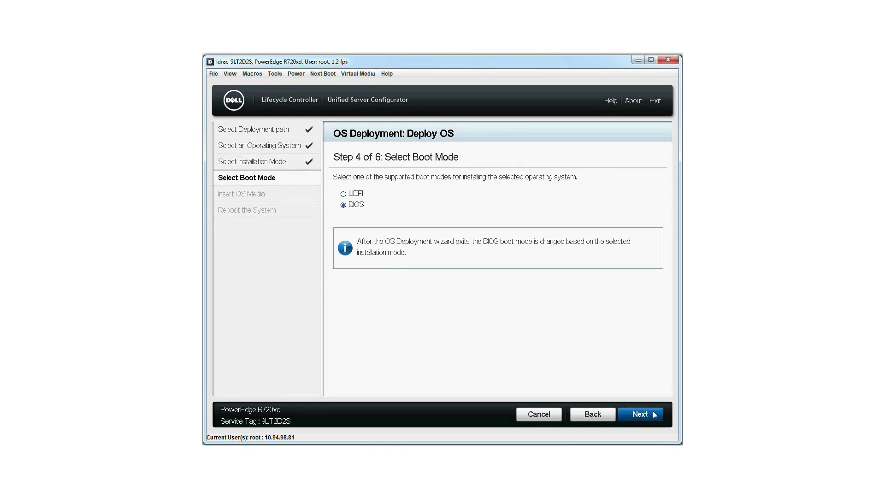
pyautogui.click(345, 206)
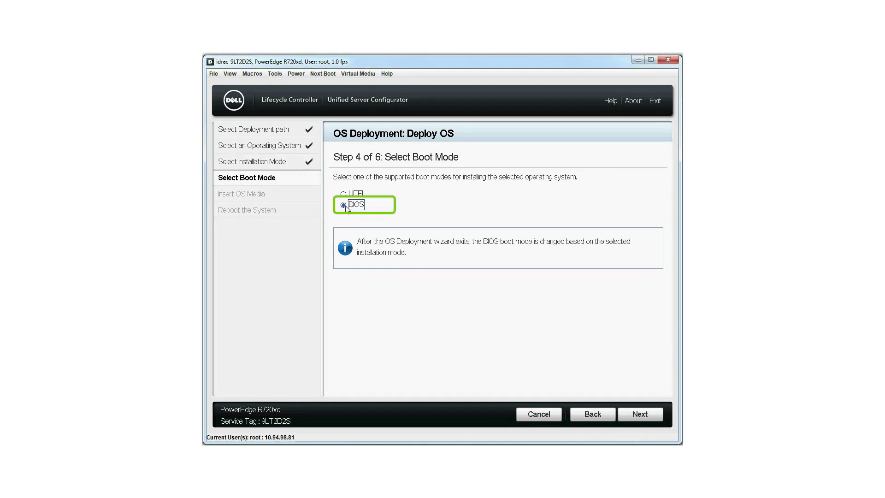
pyautogui.click(634, 412)
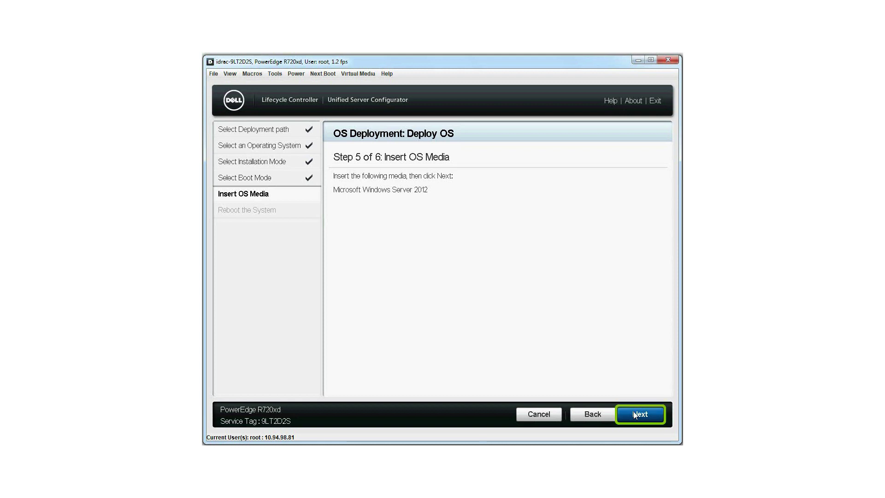
pyautogui.click(633, 412)
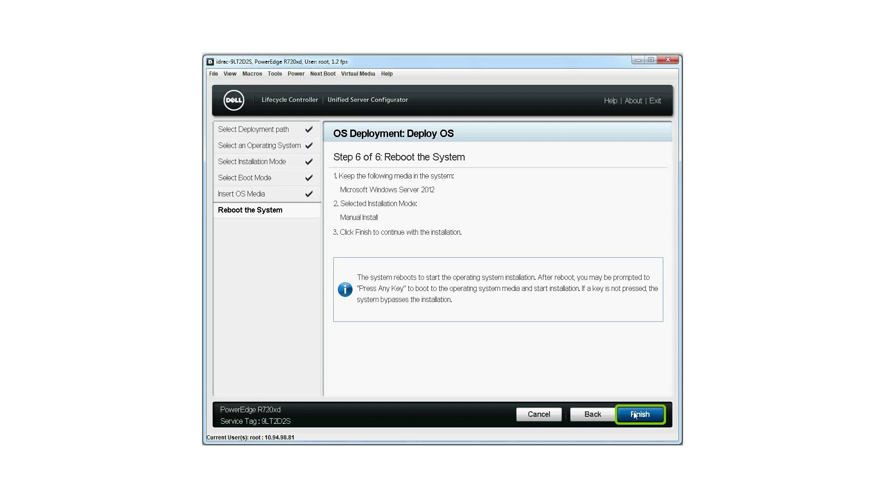
# - Finish the wizard to reboot the server into Windows Server 2012 setup
pyautogui.click(634, 414)
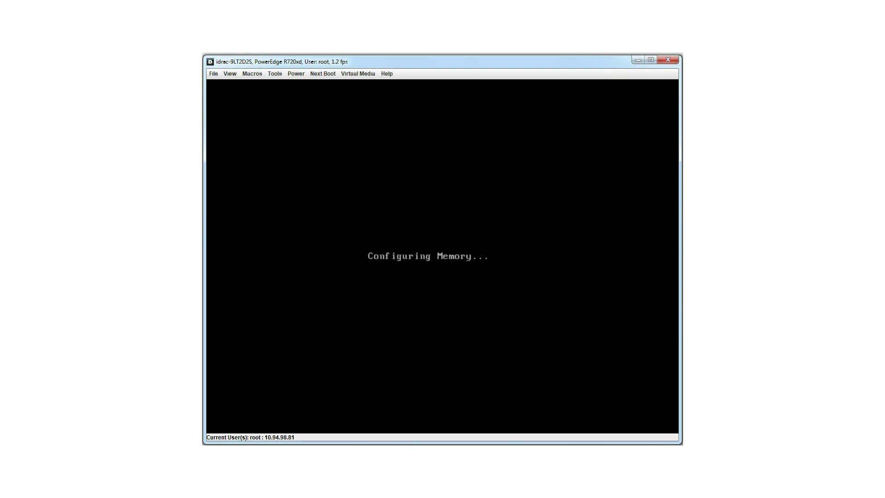